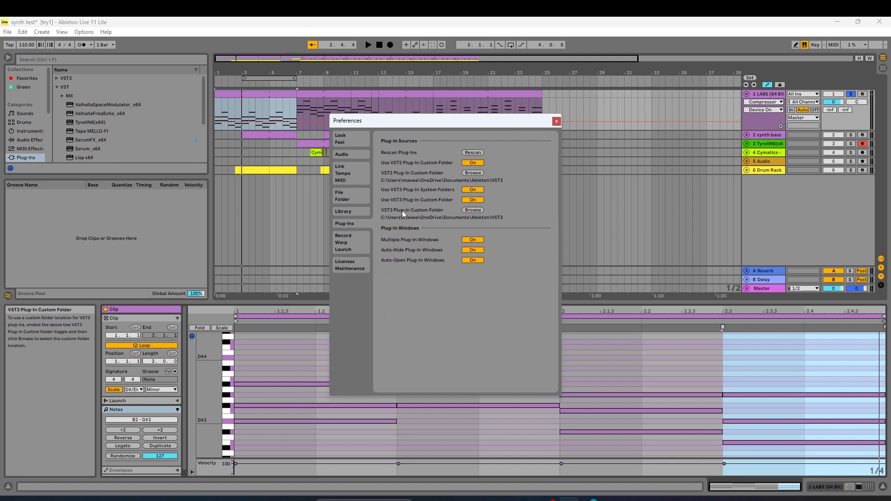
Inspect the contents of the VST3 plug-in custom folder, then leave the preferences without changing the folder
left_click(473, 209)
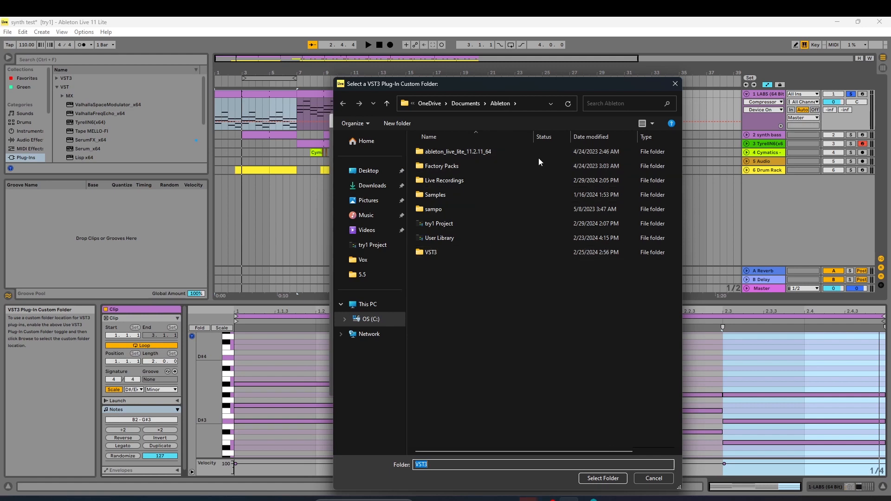
double_click(543, 252)
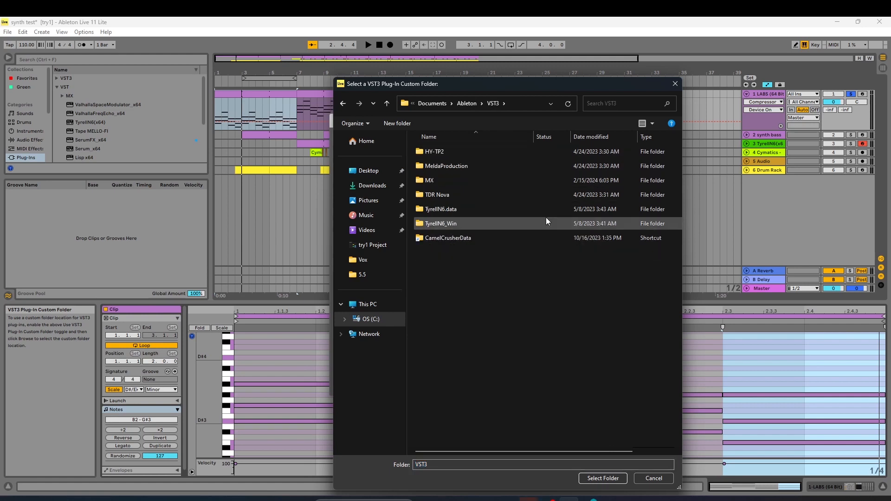
left_click(674, 84)
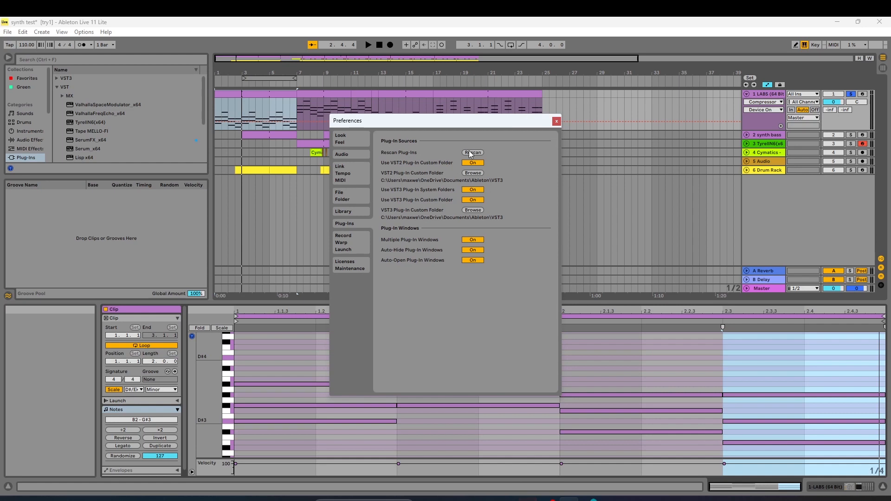
left_click(556, 121)
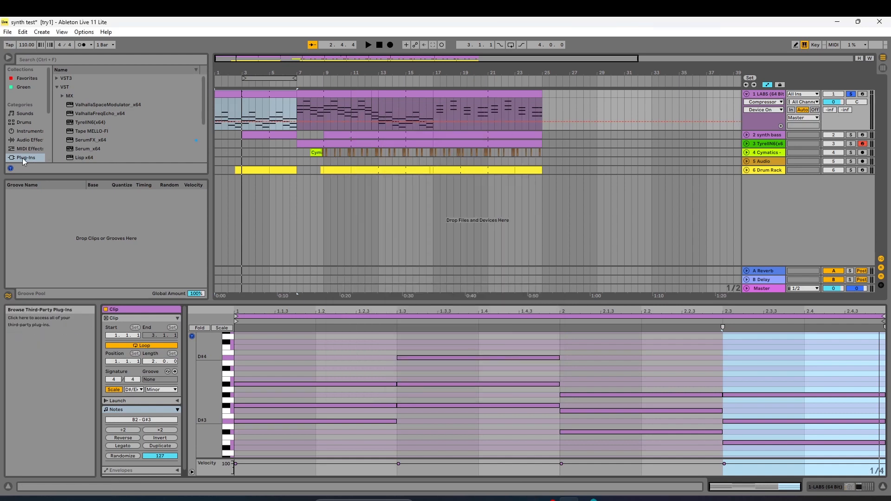
Show the first track's devices and play back the TyrellN6 synth part to hear its initial sound
key("shift+Tab")
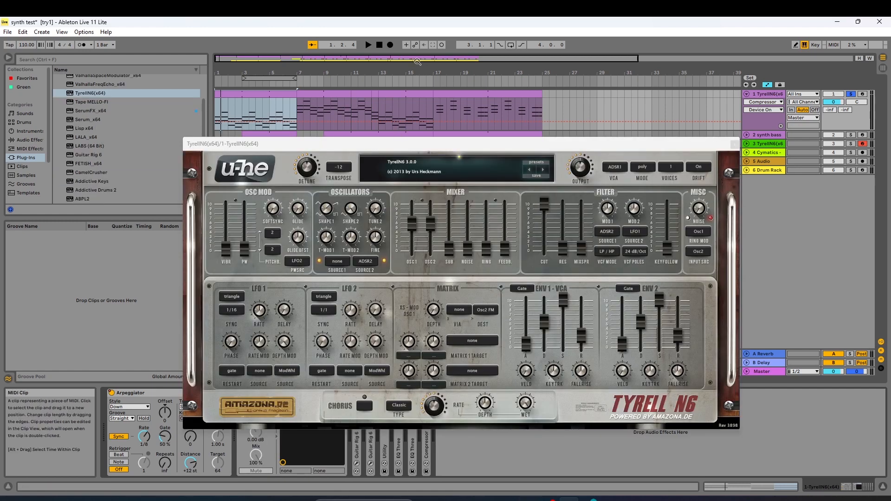
left_click(368, 45)
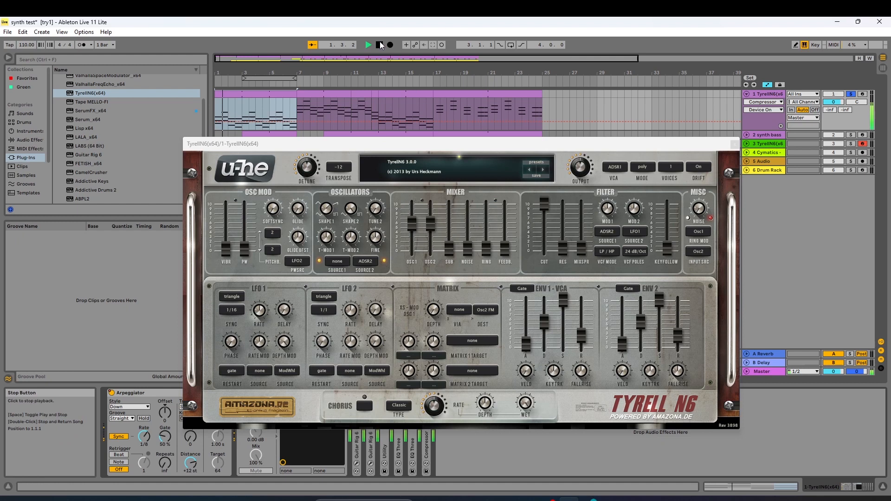
key("space")
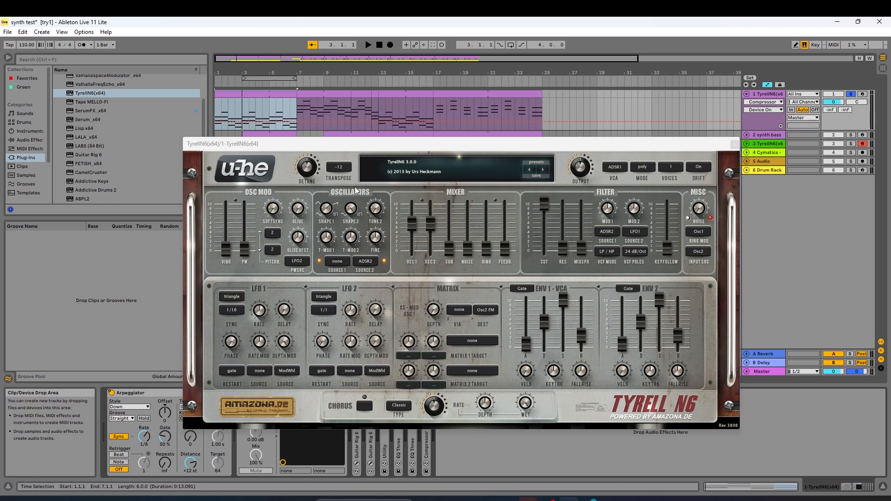
Pull oscillator 2's mixer level down to minimum, set oscillator 1's shape to 1.00 and play a short preview
left_click_drag(326, 209, 348, 222)
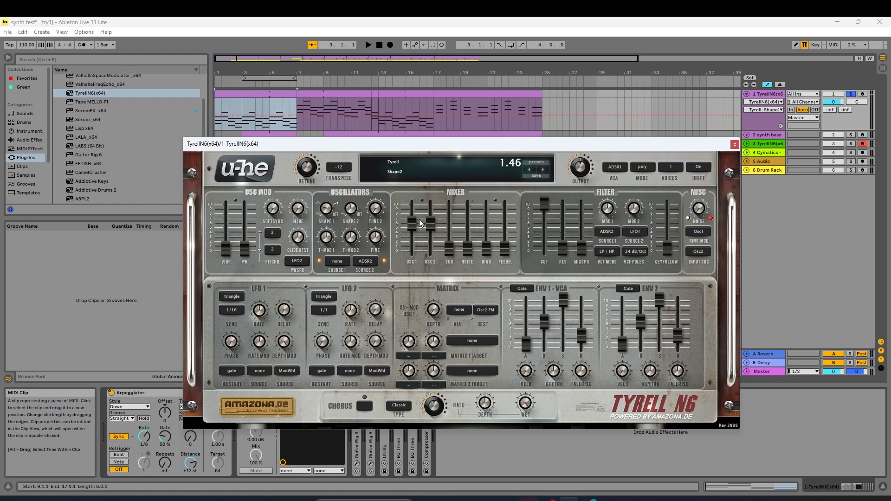
left_click_drag(414, 225, 431, 254)
left_click_drag(326, 206, 326, 224)
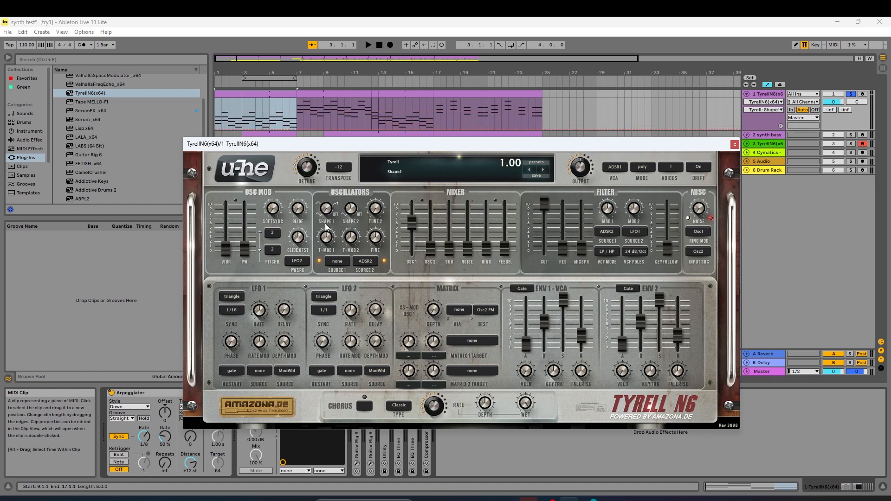
left_click(368, 45)
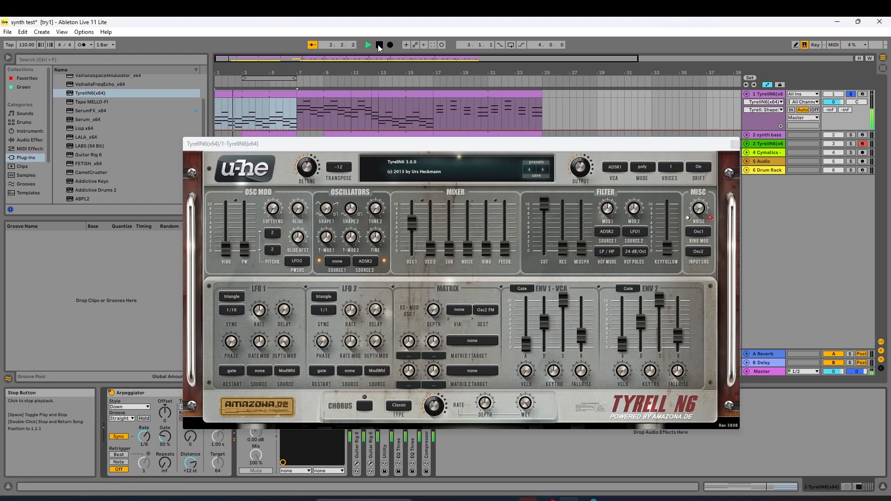
left_click(379, 45)
Audition oscillator 1's shape at other settings during playback, then return it to 1.00
left_click(329, 217)
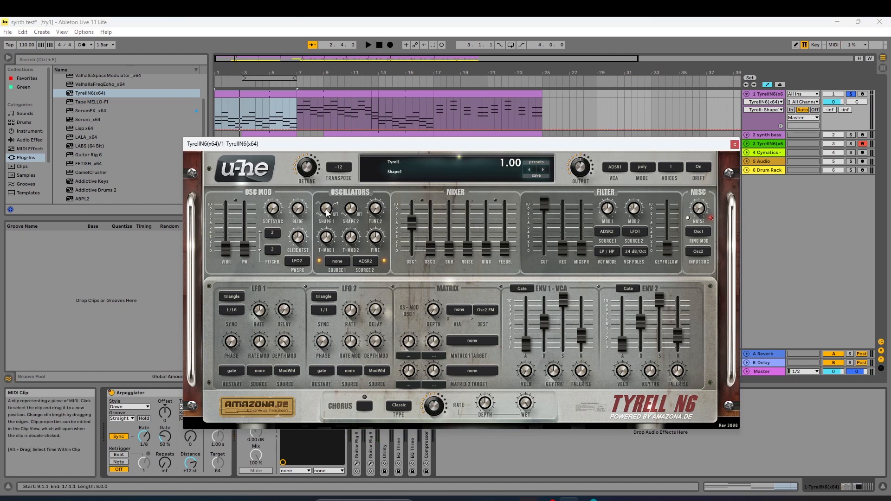
left_click_drag(328, 213, 329, 284)
left_click(368, 44)
left_click_drag(327, 221, 326, 139)
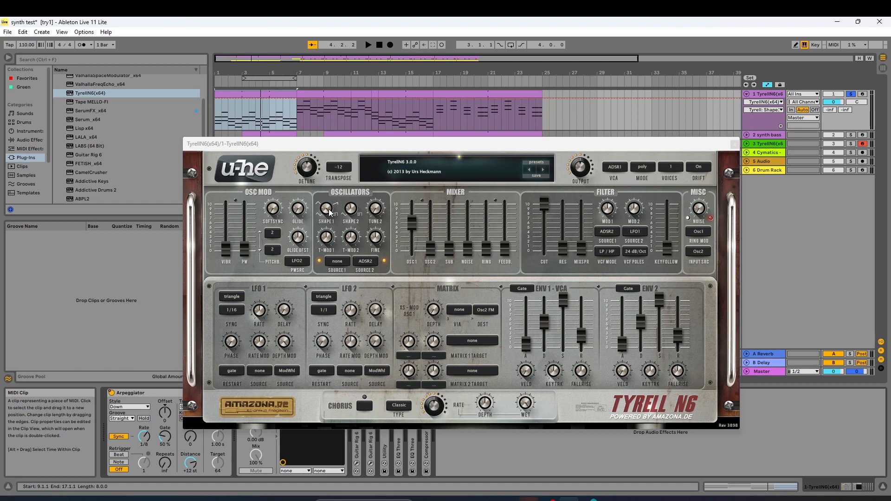
left_click_drag(330, 213, 344, 290)
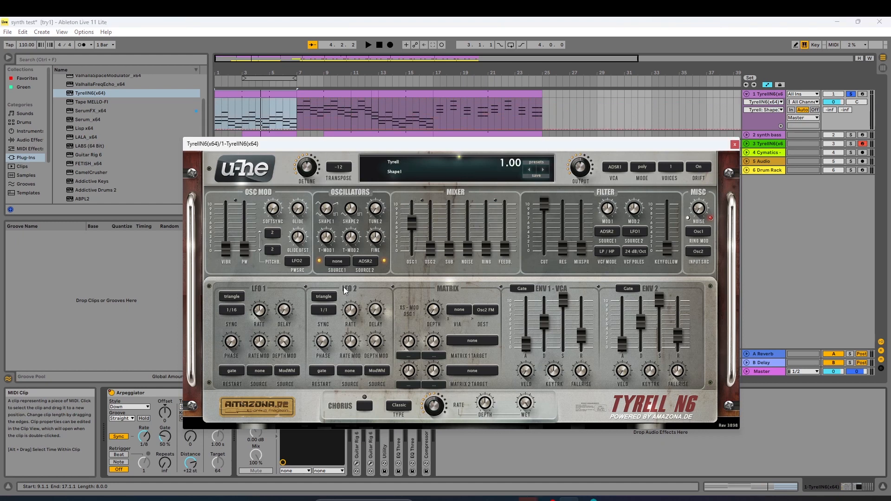
Raise oscillator 1's mixer level slightly and adjust oscillator 2's shape, keeping oscillator 2's level at minimum
left_click_drag(412, 223, 413, 214)
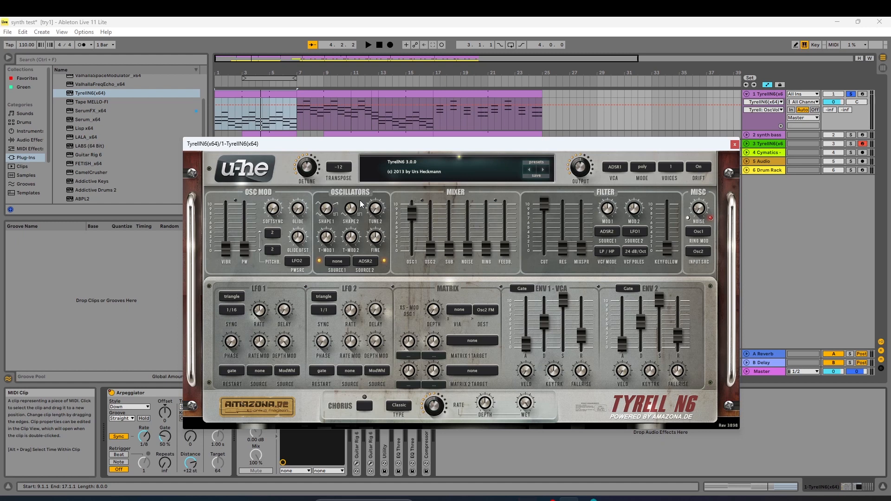
left_click_drag(431, 247, 431, 242)
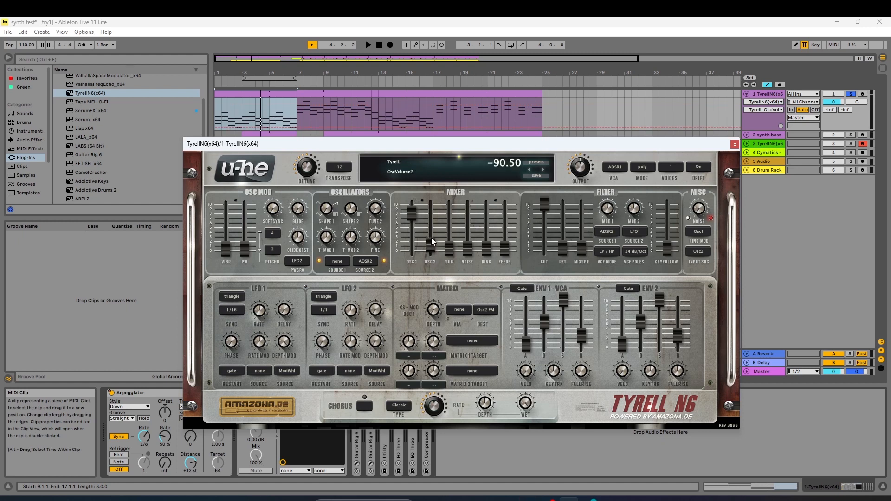
left_click_drag(351, 210, 353, 167)
left_click_drag(430, 245, 430, 255)
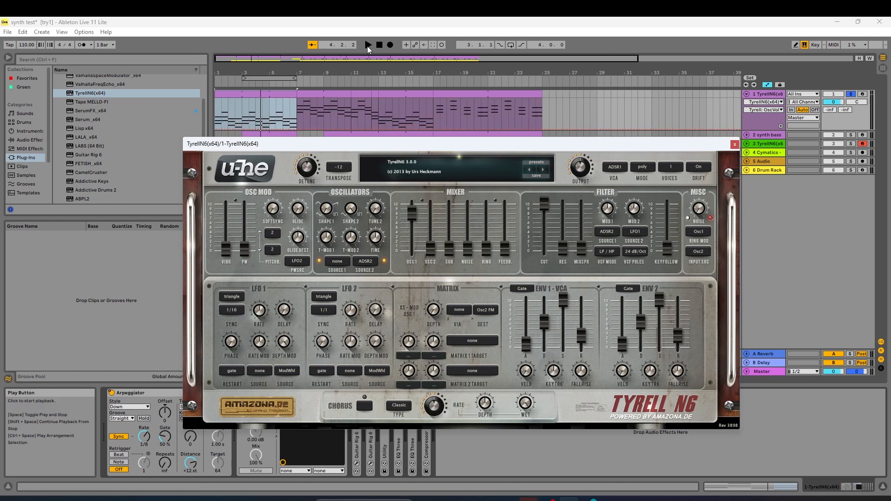
Play the synth part and bring up oscillator 2's mixer level to blend it with oscillator 1
left_click(368, 46)
left_click(431, 246)
left_click_drag(430, 245, 431, 244)
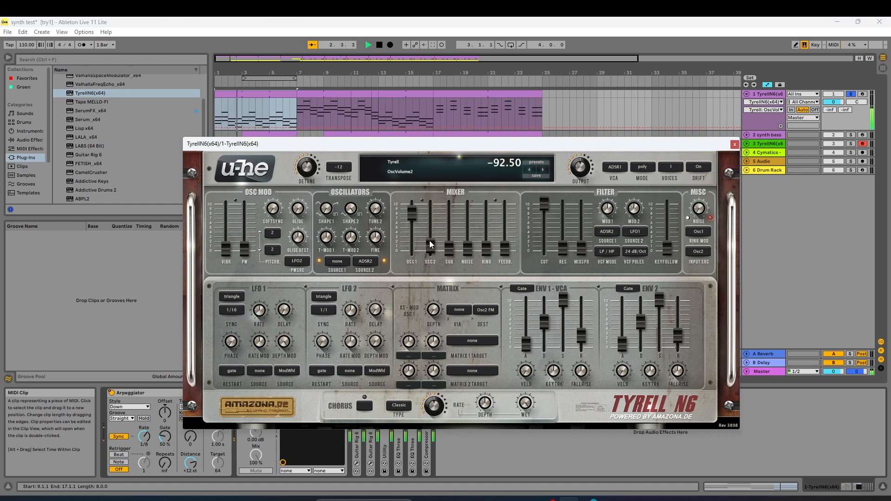
Try the filter cutoff at its 150.00 maximum, then lower it to about the middle of its range during playback
left_click_drag(544, 204, 538, 157)
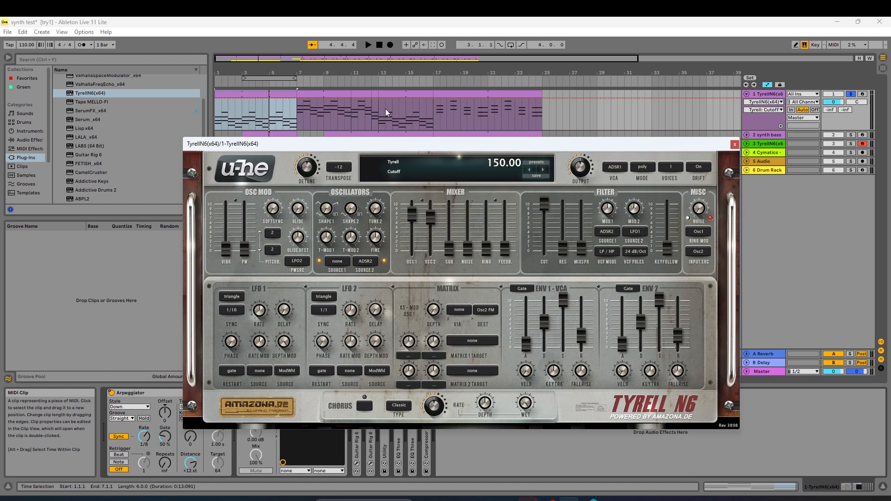
key("space")
left_click_drag(543, 204, 556, 182)
mouse_move(544, 224)
left_mouse_down()
mouse_move(546, 209)
mouse_move(545, 218)
left_mouse_up()
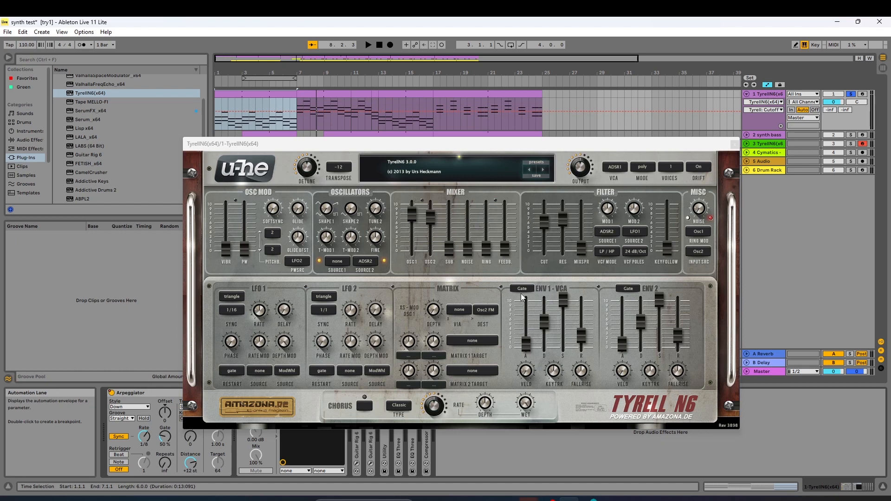
Raise the ENV 1 attack for a slow pad sound, then shorten it to 28.80 during playback
left_click_drag(526, 343, 523, 285)
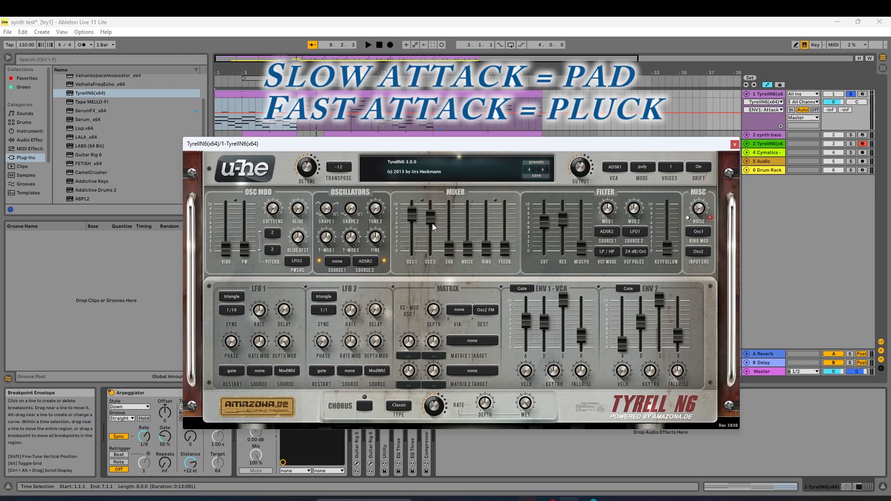
key("space")
left_click_drag(526, 320, 529, 351)
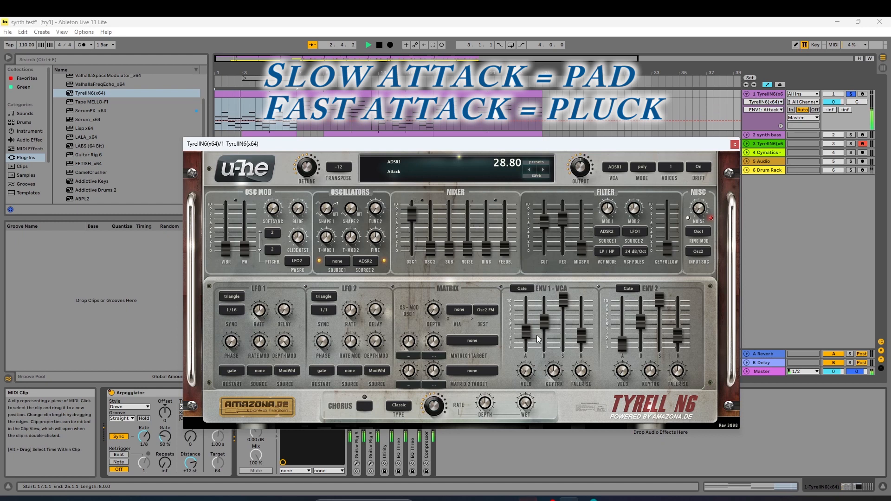
key("space")
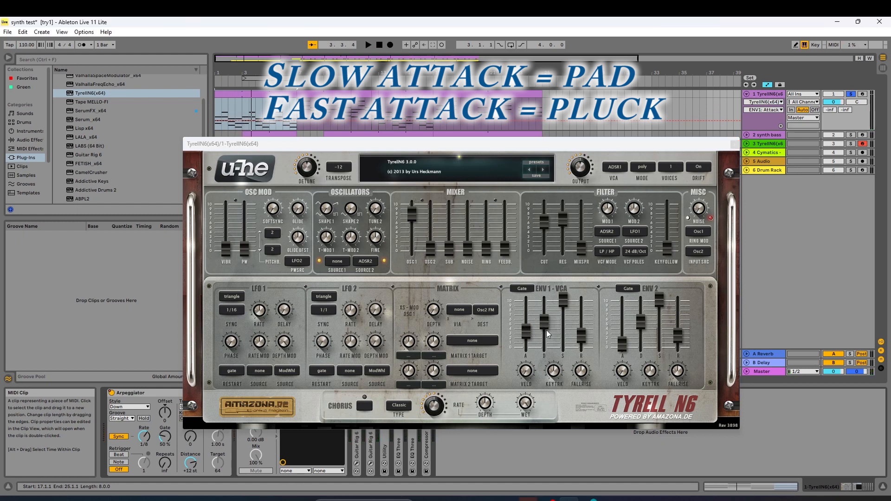
Lower the ENV 1 attack close to minimum for a fast pluck and play the part
left_click_drag(527, 330, 527, 343)
key("space")
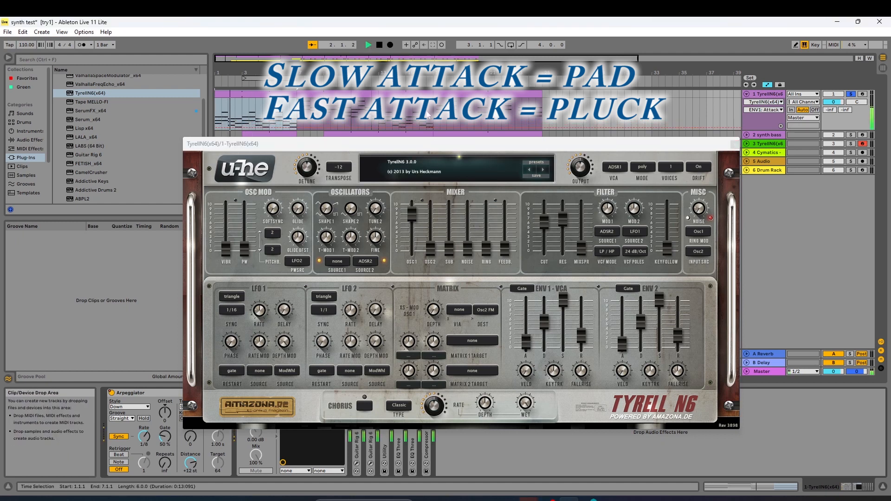
left_click(380, 45)
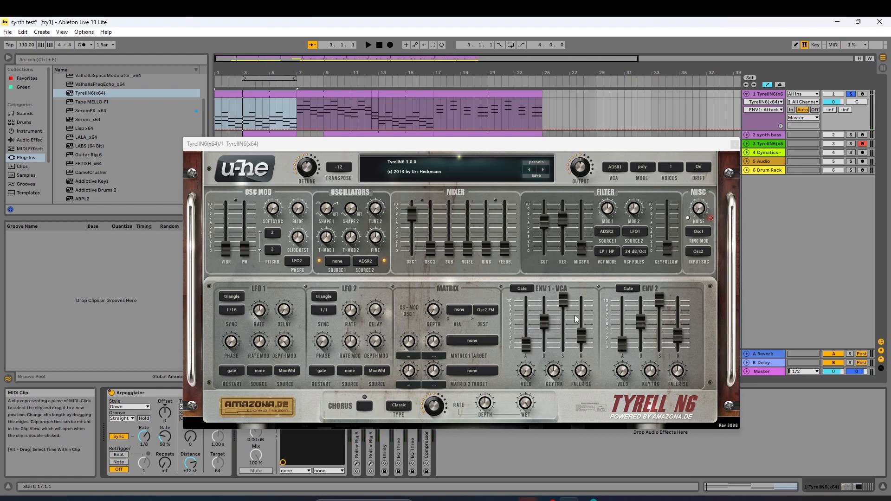
Raise the ENV 1 release to 72.40, then pull it down toward minimum
left_click_drag(526, 345, 526, 341)
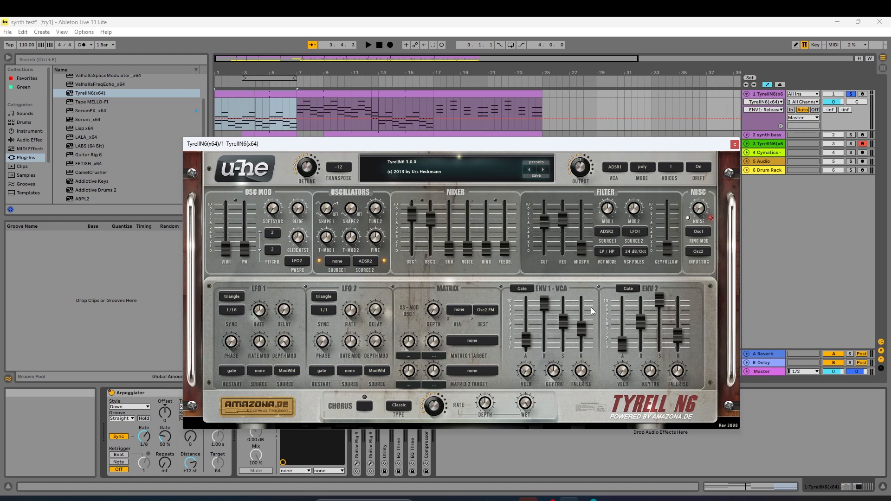
left_click_drag(581, 328, 581, 290)
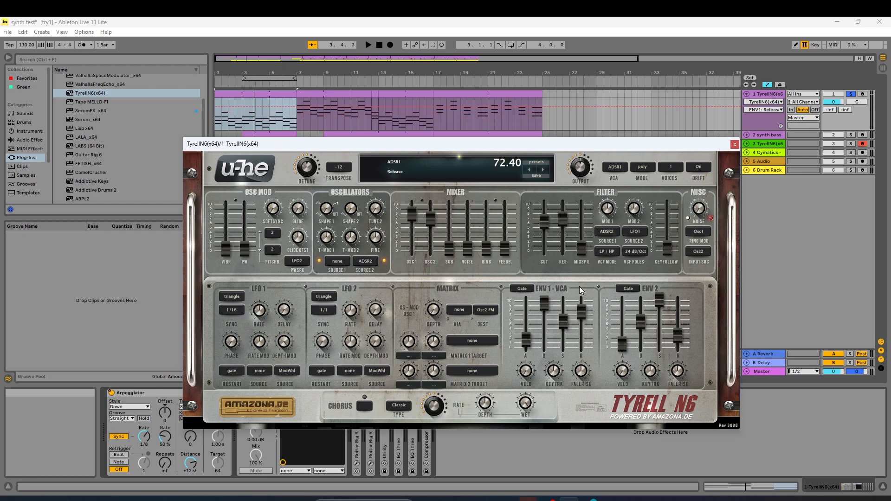
left_click_drag(581, 313, 580, 406)
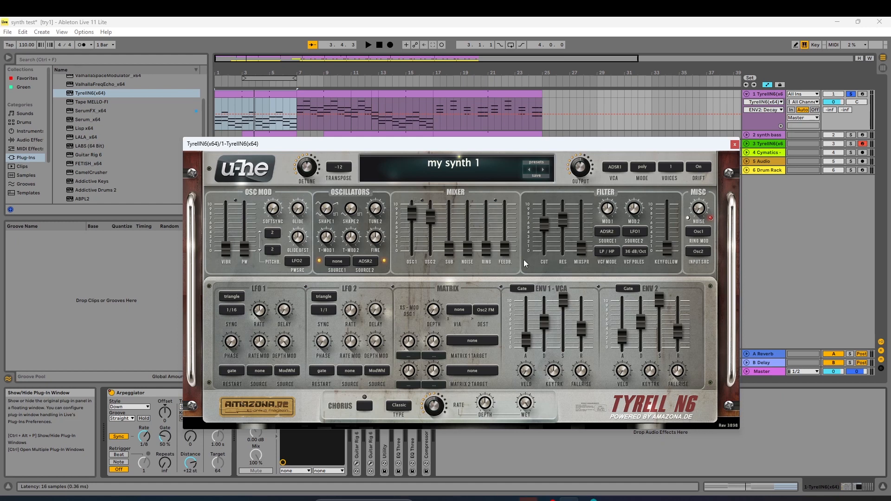
Play the my synth 1 preset, then deactivate the track's Compressor and play the part again for comparison
left_click(367, 45)
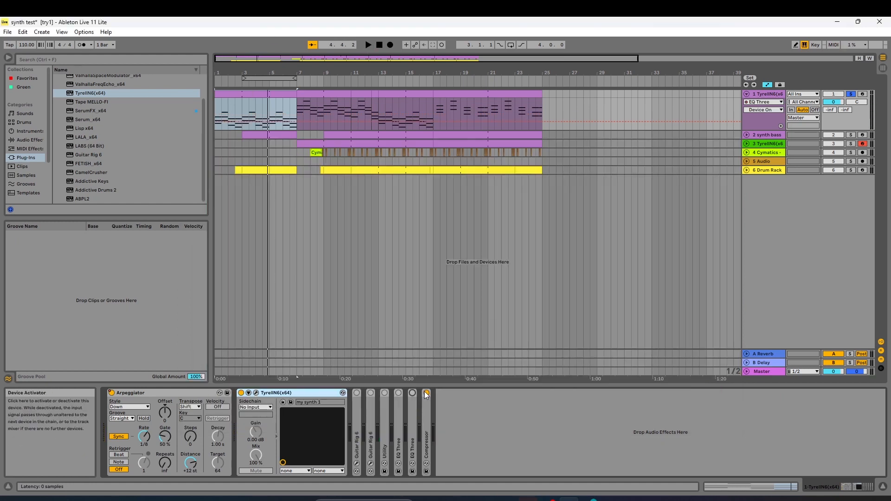
left_click(425, 393)
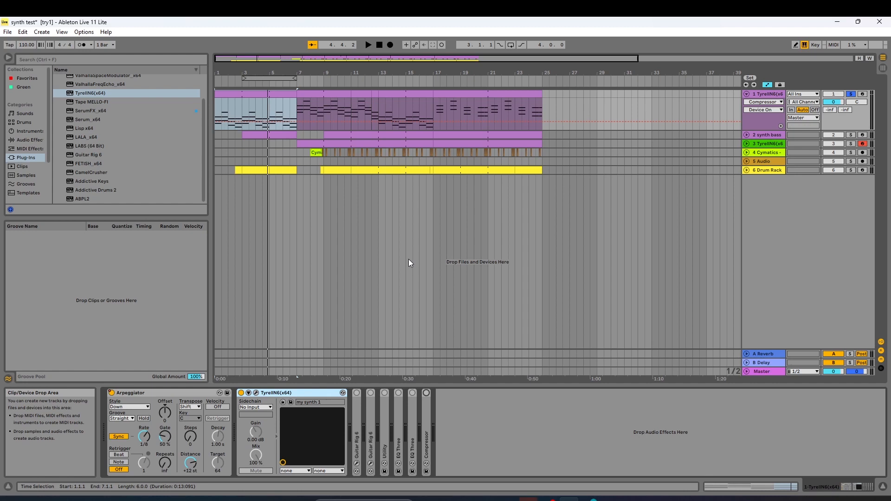
left_click(368, 45)
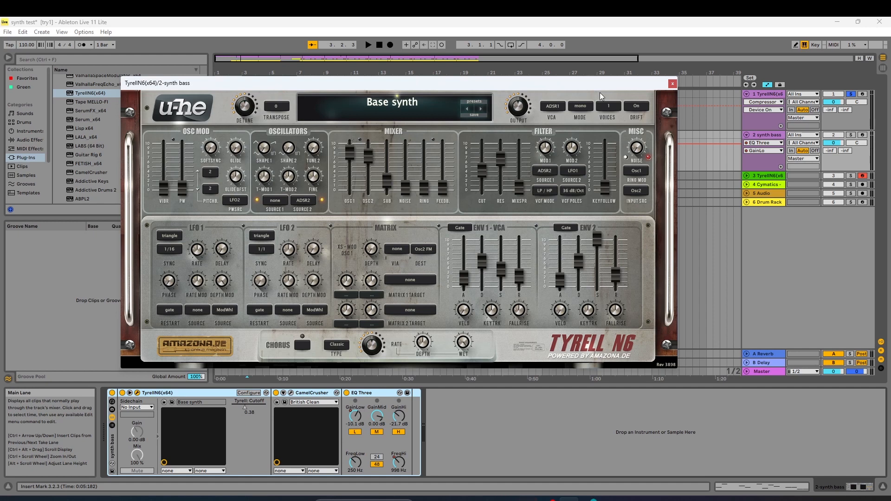
Close the Base synth plug-in window and play the synth bass track with CamelCrusher bypassed
left_click(672, 84)
left_click(368, 45)
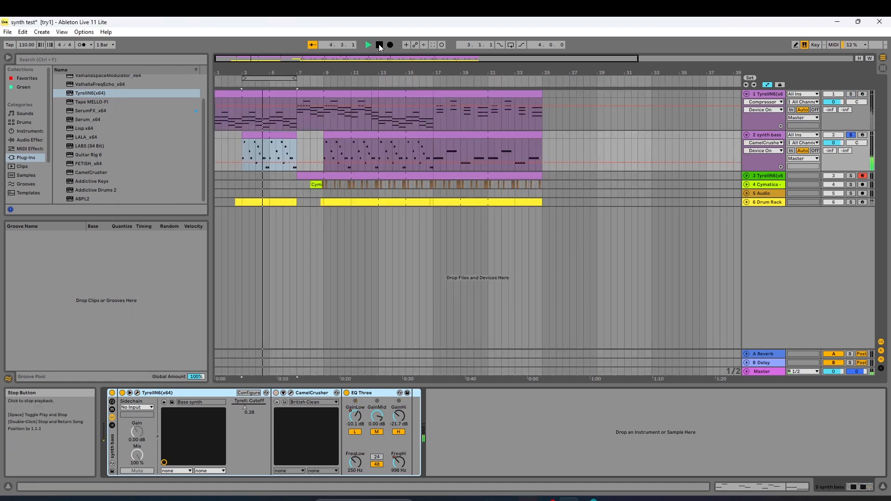
left_click(379, 46)
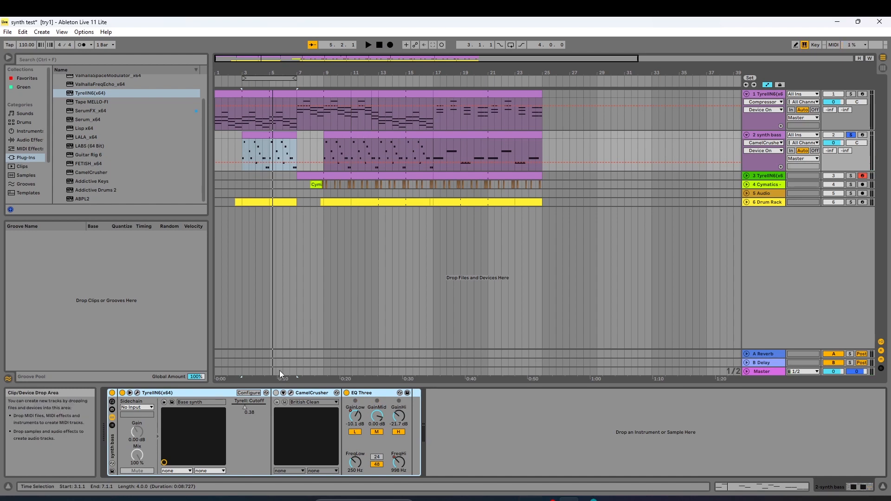
Reactivate CamelCrusher on the synth bass track and play the part to compare the sound
left_click(276, 393)
left_click(368, 45)
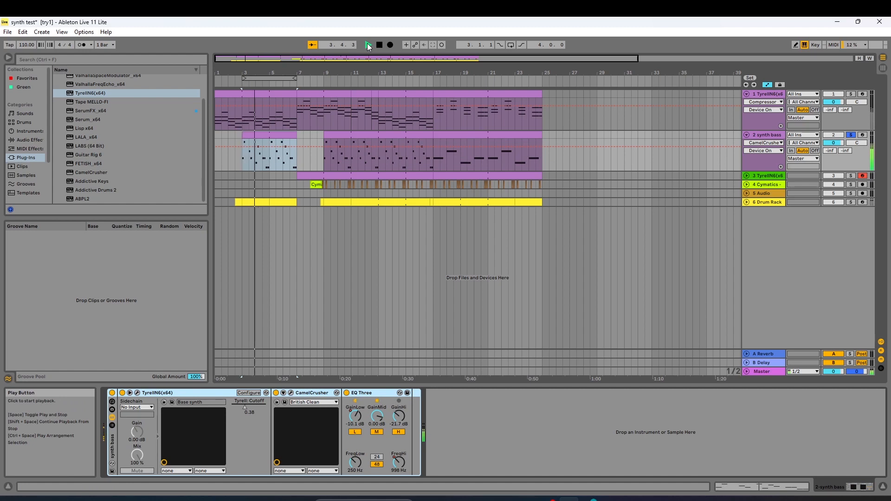
key("space")
Open the first Drum Rack clip in the note editor and play the drum pattern
left_click(249, 202)
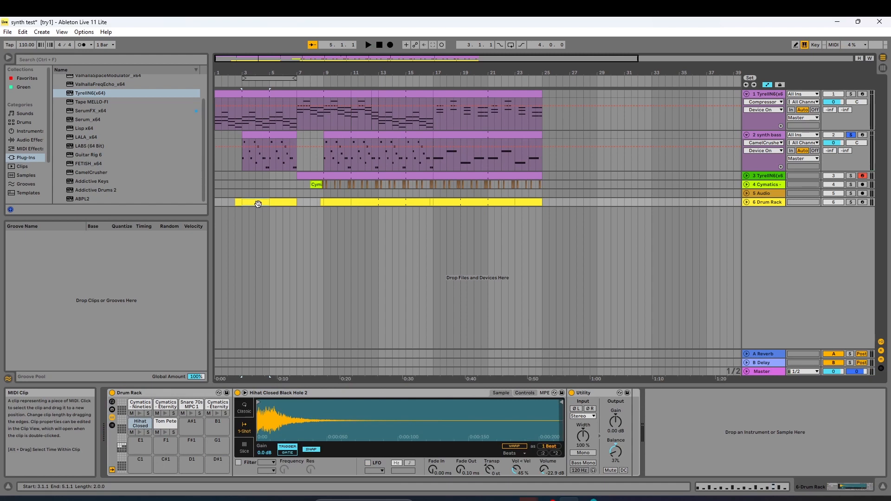
double_click(258, 204)
left_click(368, 44)
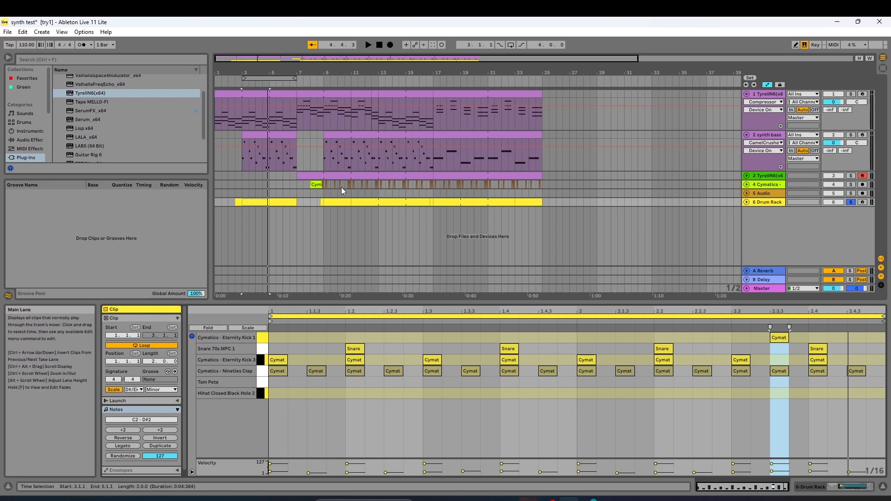
Open the green Cymatics crash clip and play the Cymatics audio track
left_click(316, 184)
key("space")
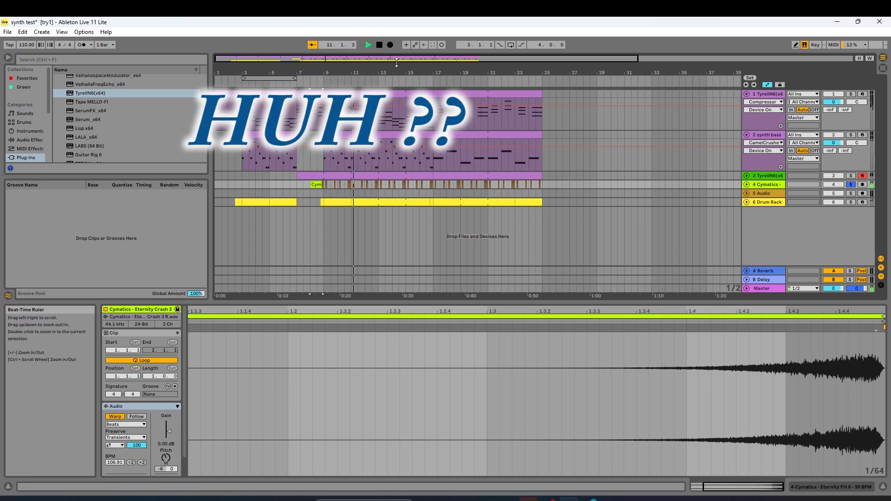
key("space")
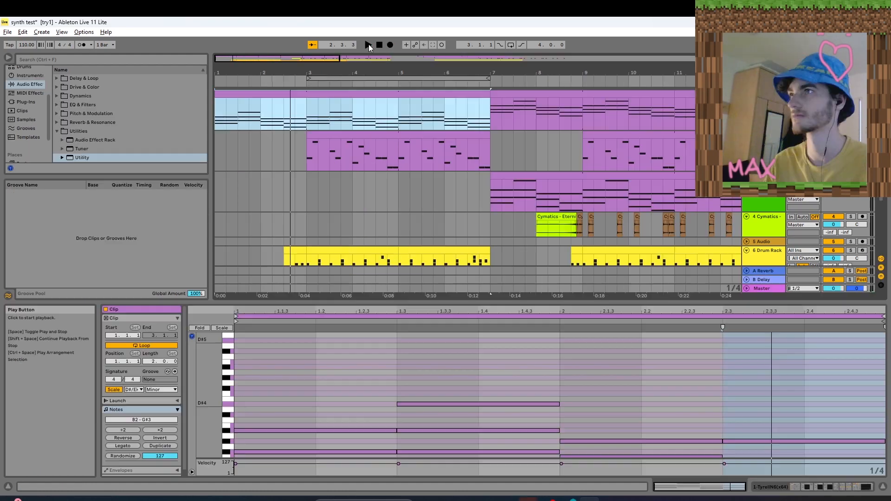
Play the arrangement from the beginning
left_click(369, 45)
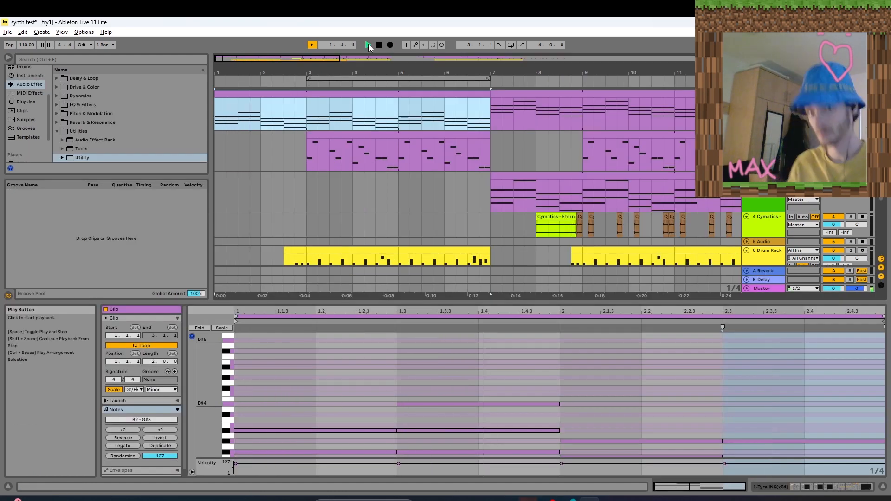